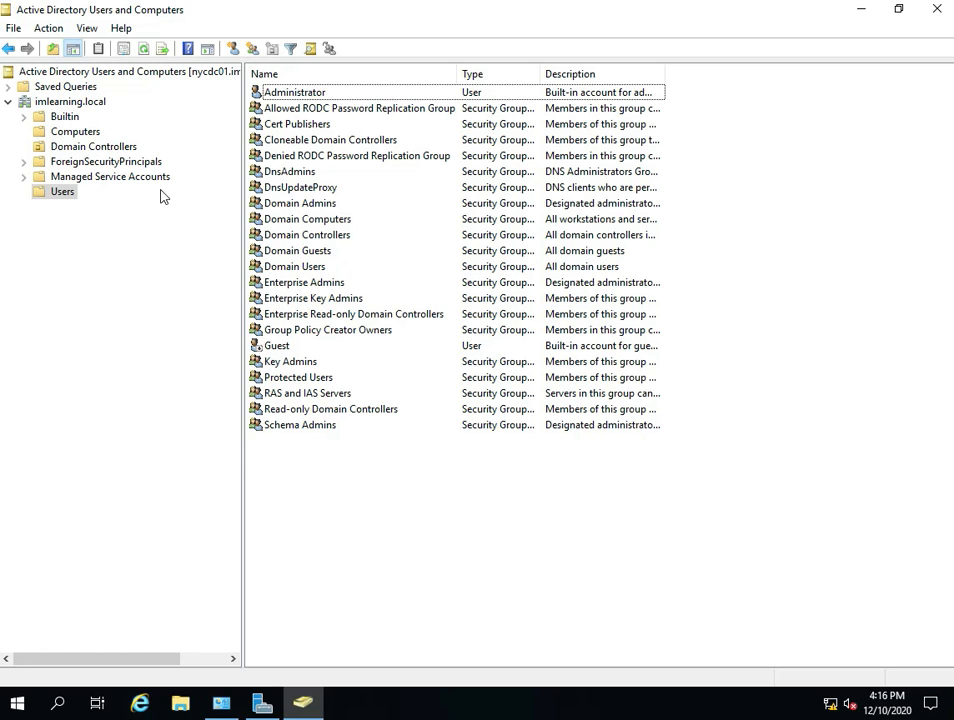
- Open a new user form for the Users container of the imlearning.local domain
left_click(81, 102)
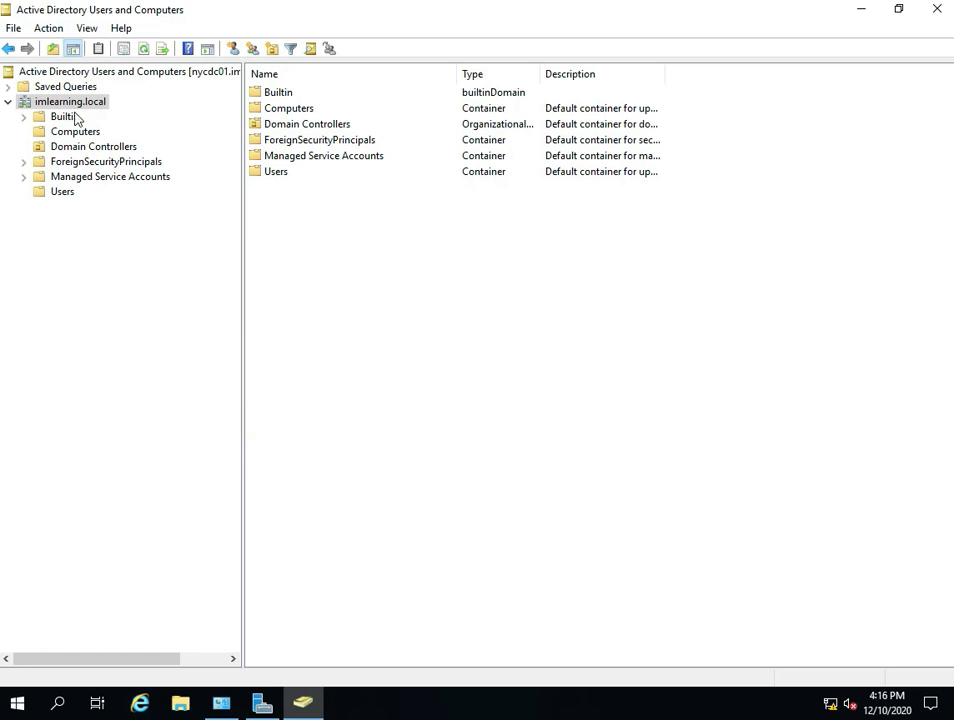
left_click(61, 192)
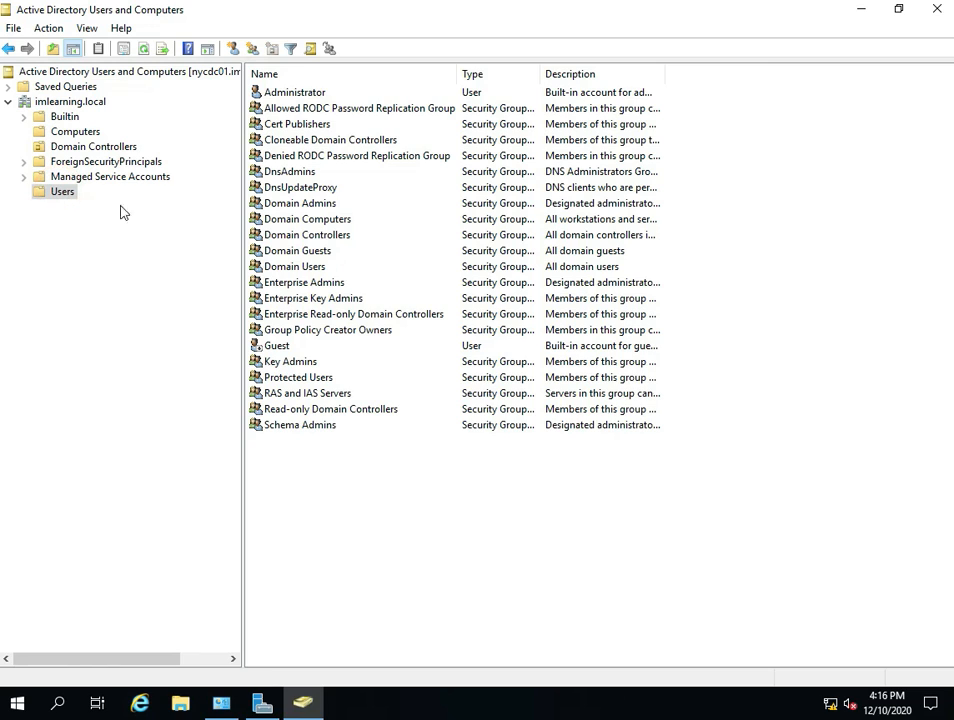
right_click(305, 495)
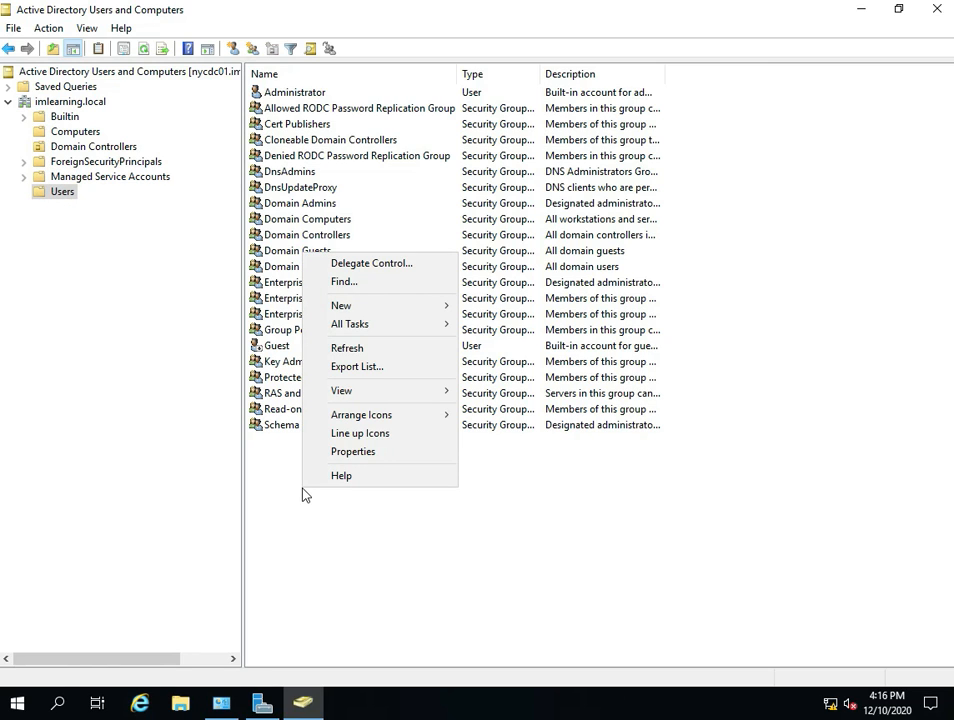
left_click(363, 305)
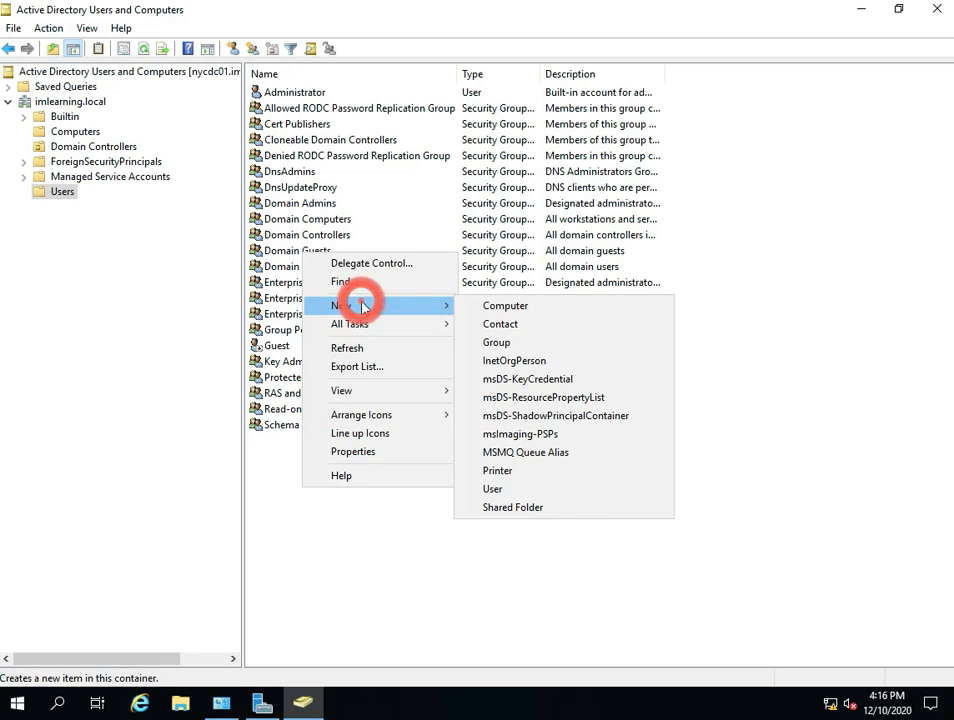
left_click(500, 489)
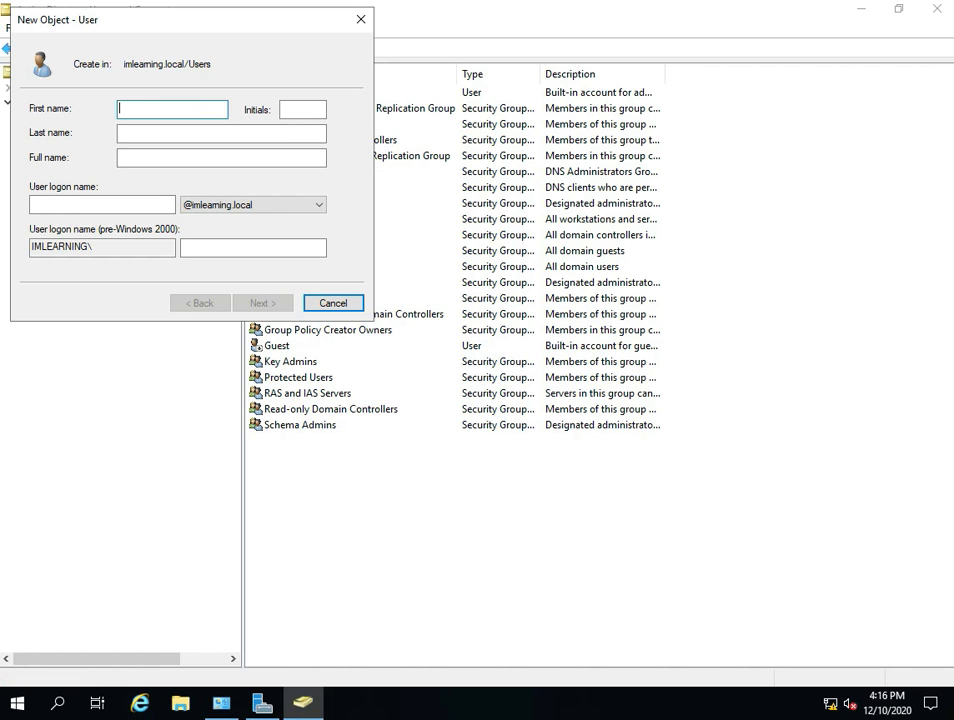
left_click_drag(225, 28, 459, 203)
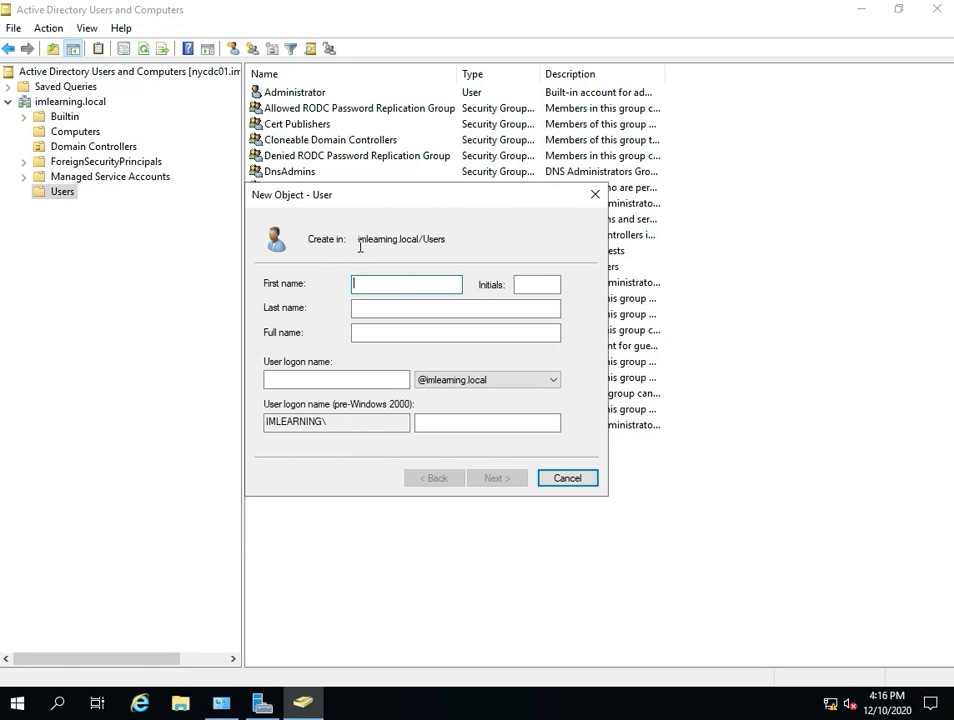
- Enter the new user's first name and last name
left_click_drag(359, 243, 417, 243)
left_click(432, 238)
left_click(400, 279)
left_click(398, 302)
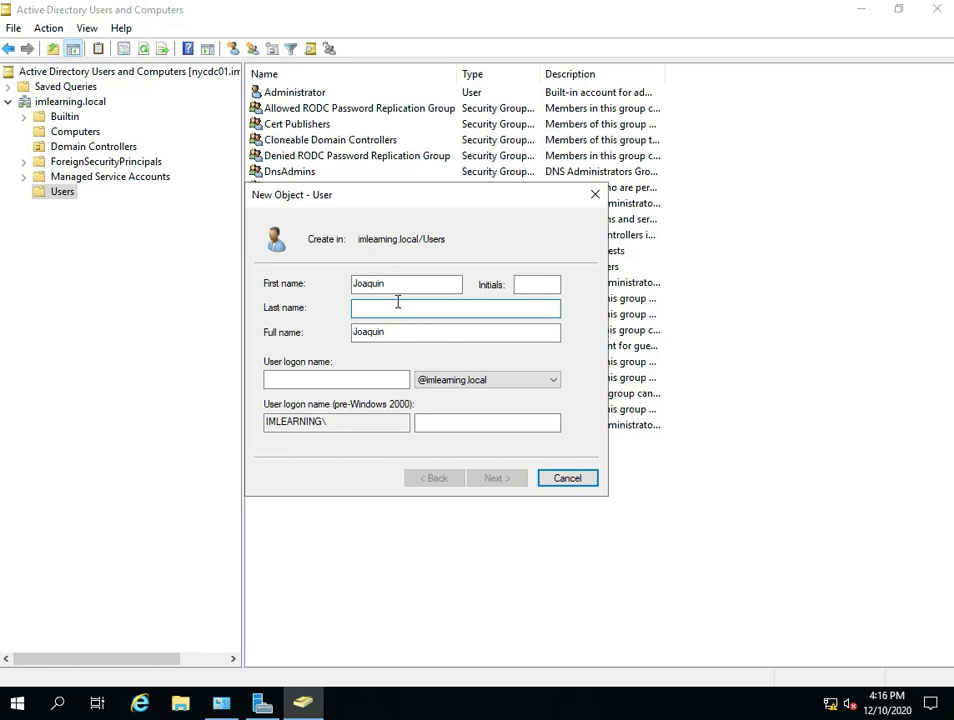
left_click(338, 376)
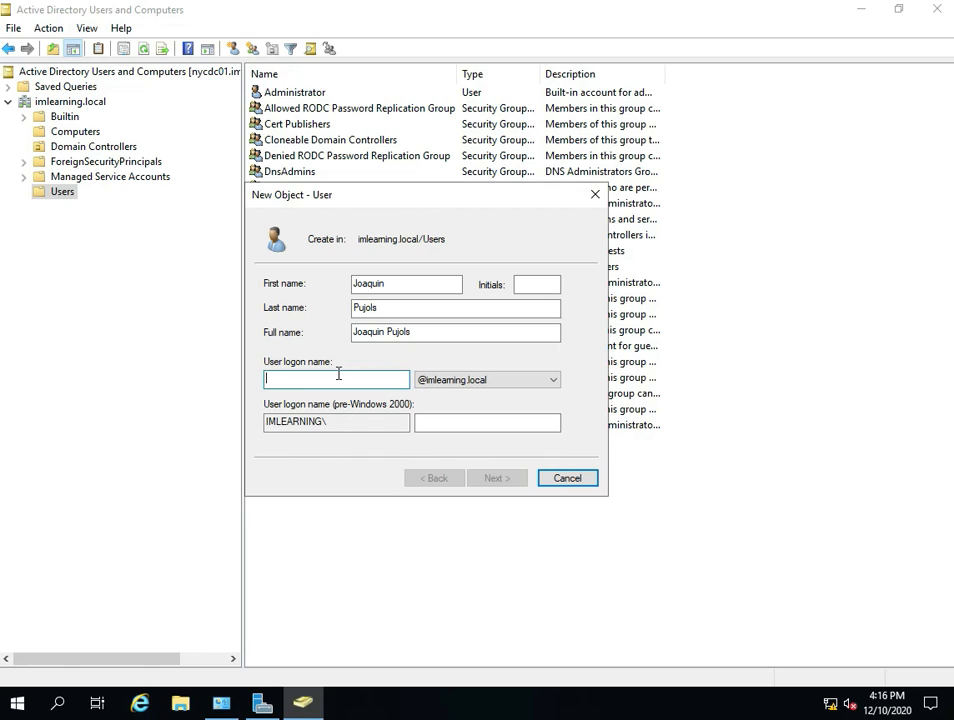
type("j")
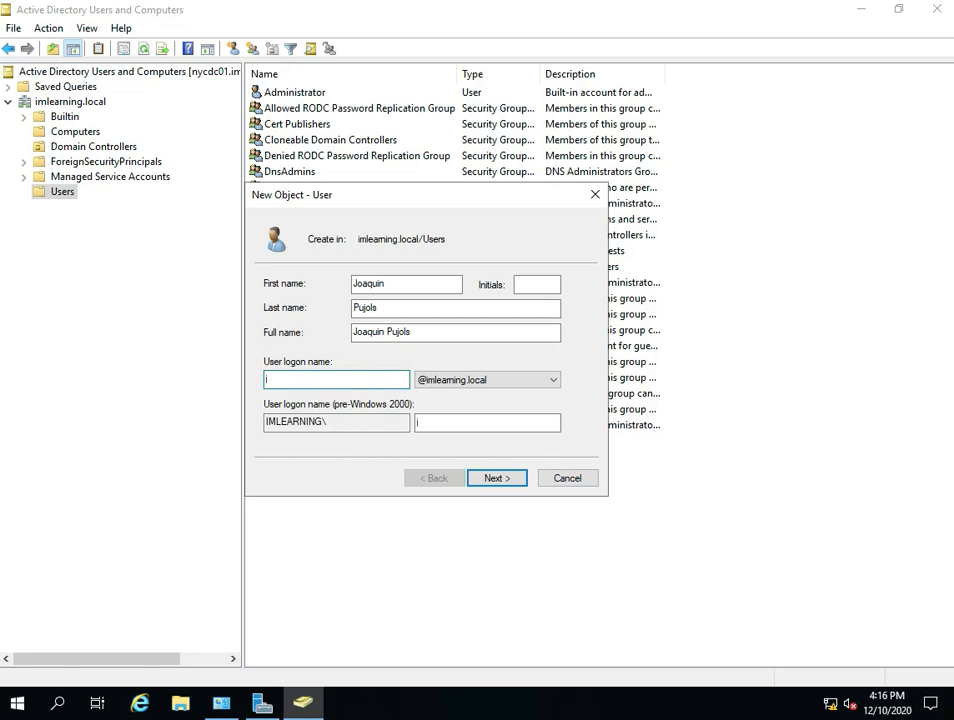
type("pujols")
key("BackSpace")
key("BackSpace")
key("BackSpace")
key("BackSpace")
key("BackSpace")
key("BackSpace")
key("BackSpace")
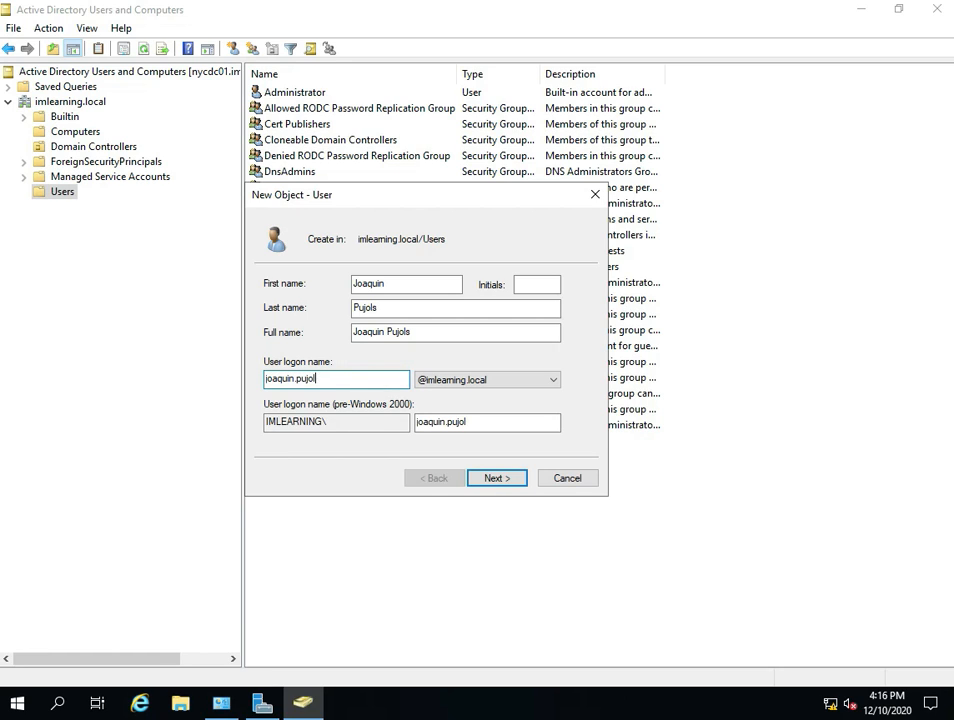
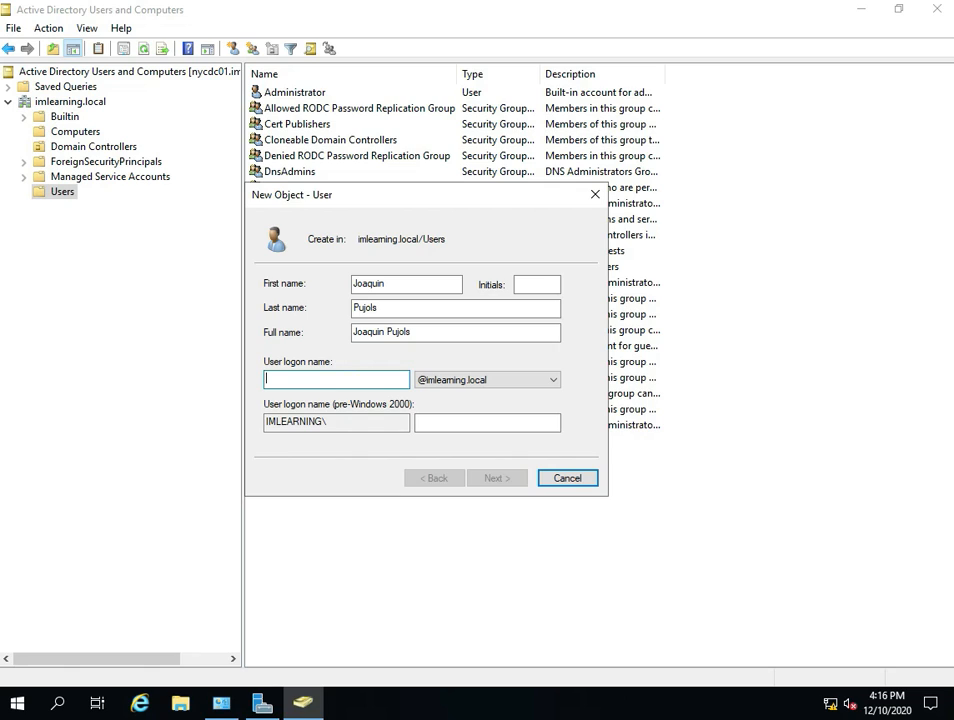
type("jo")
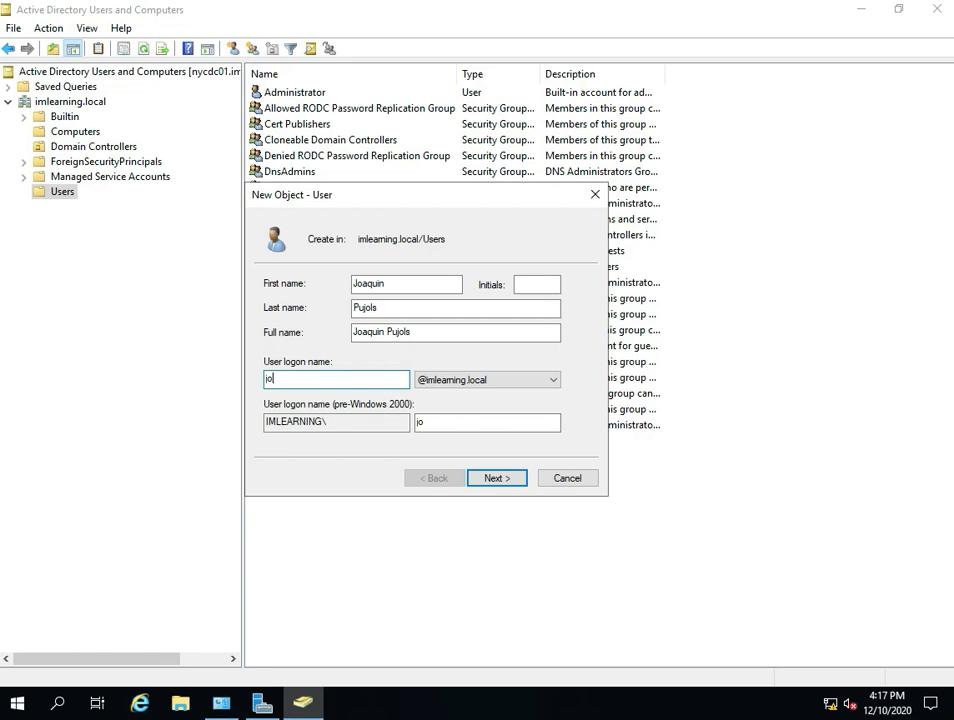
key("BackSpace")
key("BackSpace")
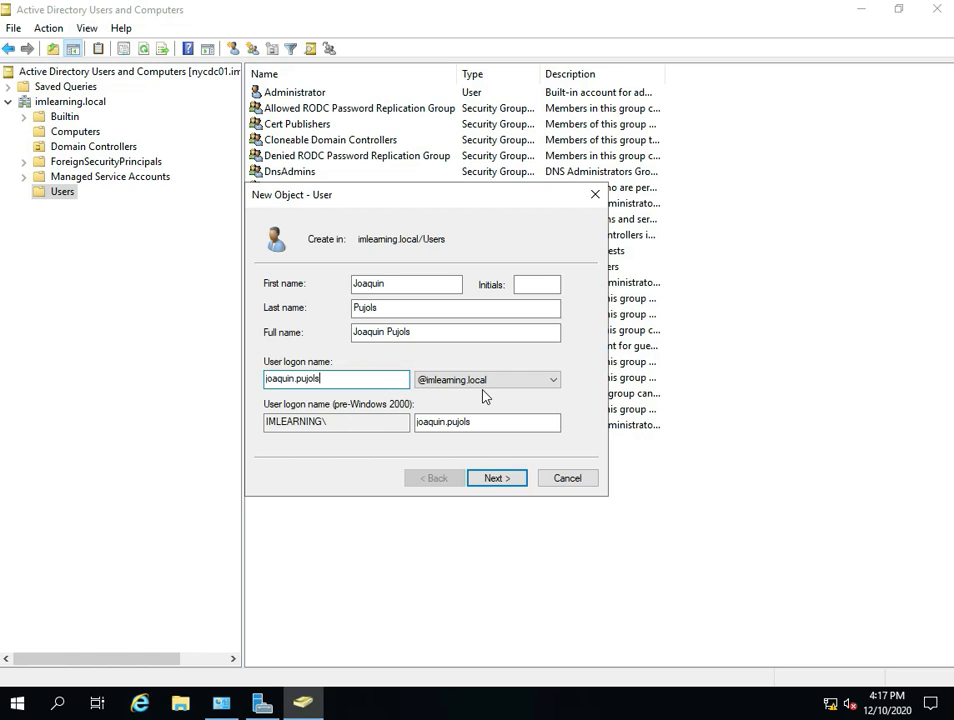
- Set the user logon name to the first and last names joined by a dot, and continue to the password settings
left_click(489, 477)
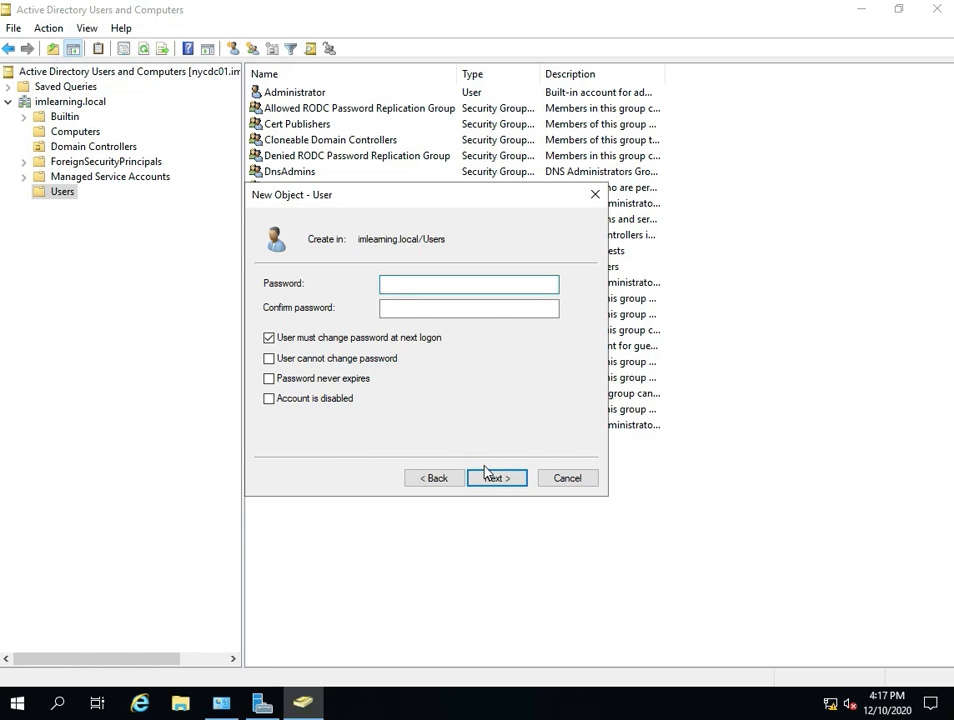
- Enter the new account's password and confirm it
type("Pa$$w0rd")
left_click(427, 312)
type("Pa$")
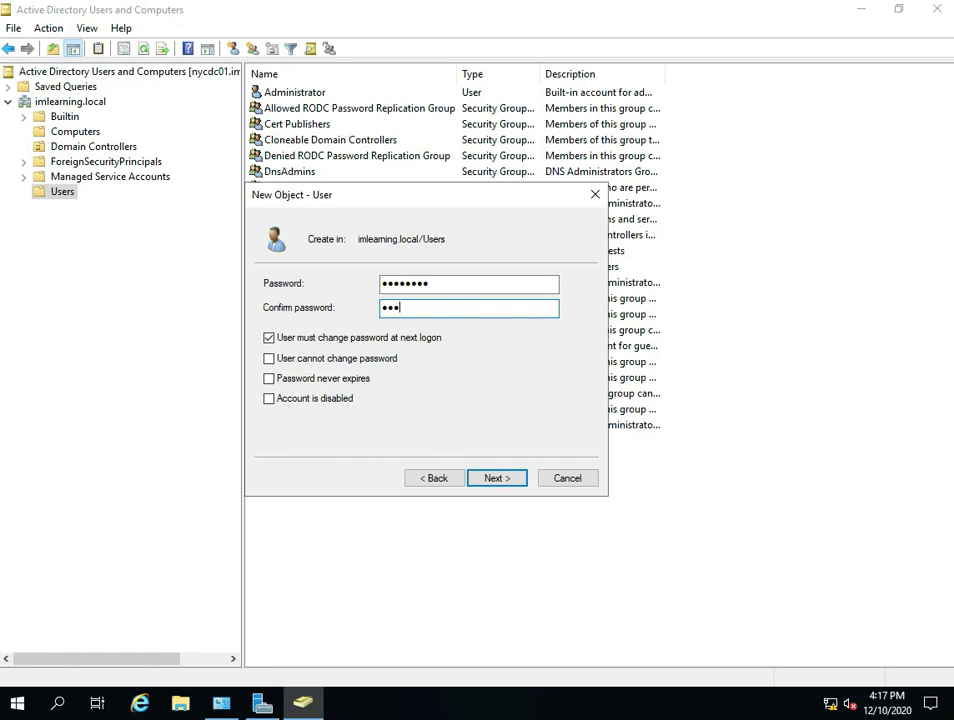
type("$w0rd")
- Try the Password never expires option, then restore User must change password at next logon
left_click(268, 380)
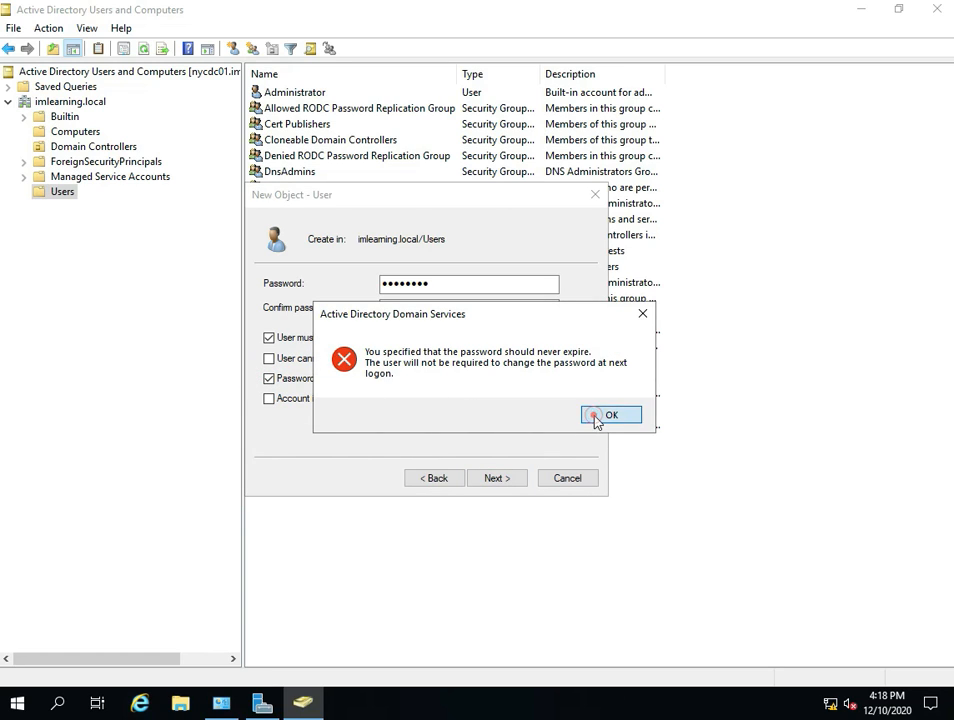
left_click(598, 417)
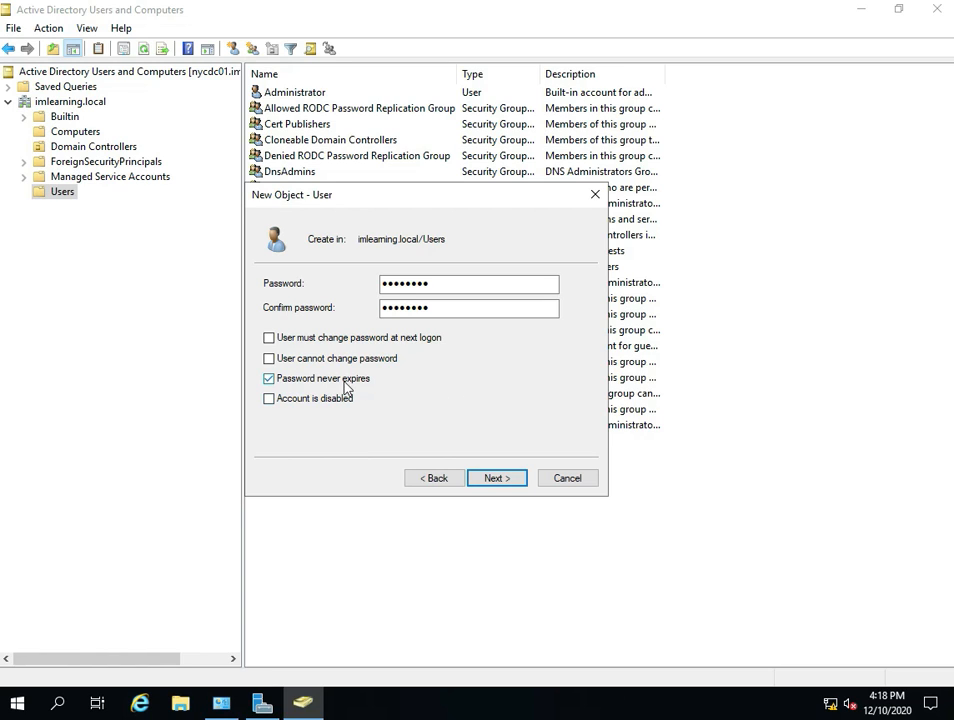
left_click(298, 380)
left_click(269, 338)
- Accept the password settings and finish creating the user account
left_click(487, 478)
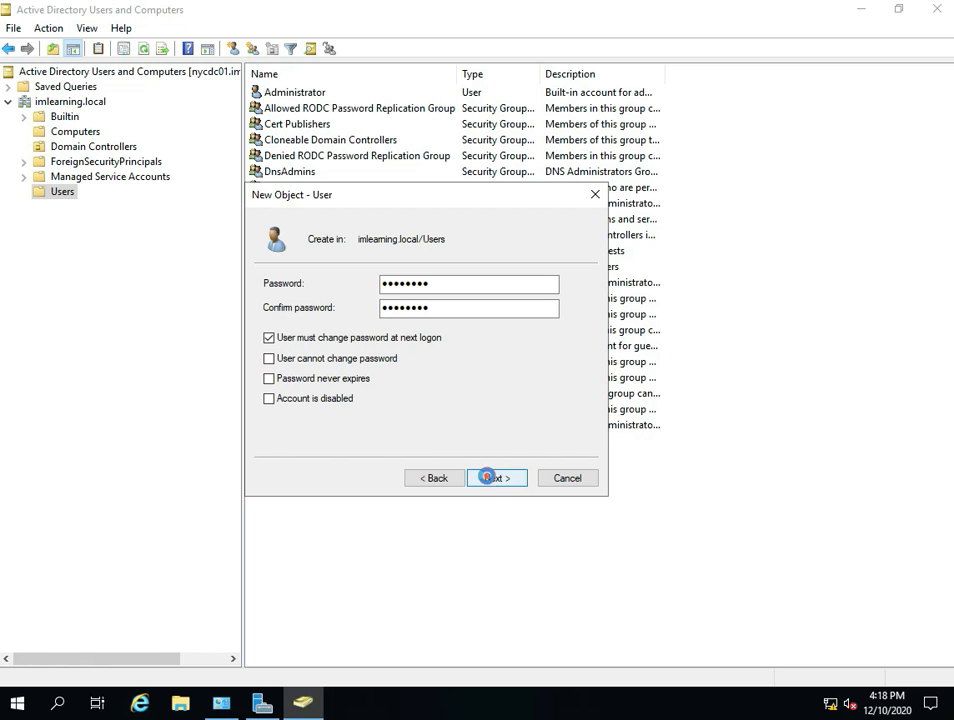
left_click(489, 478)
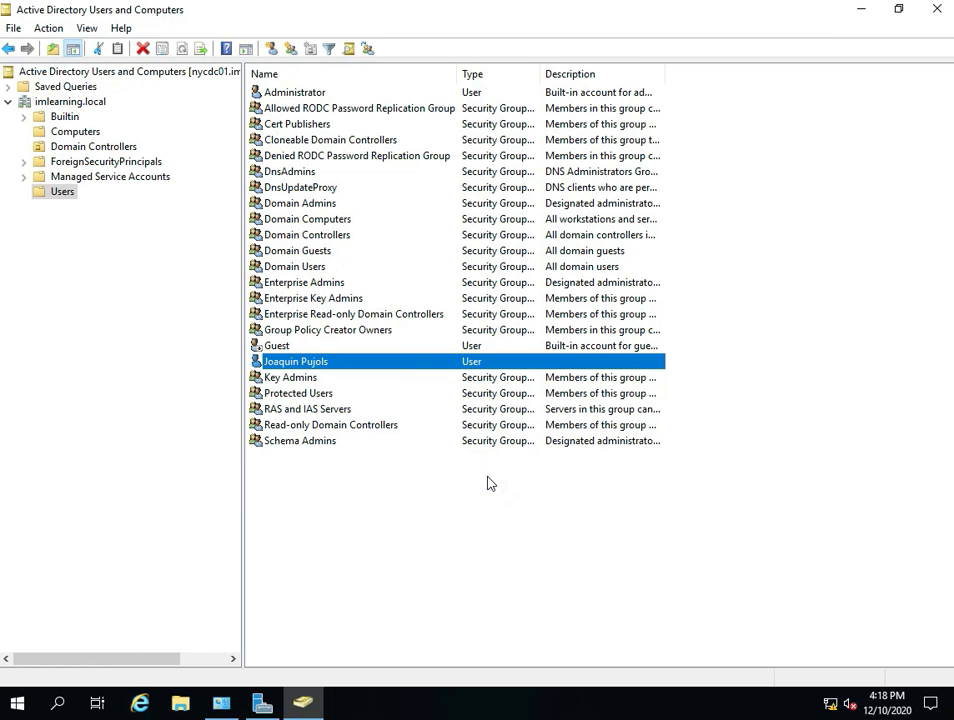
left_click(430, 492)
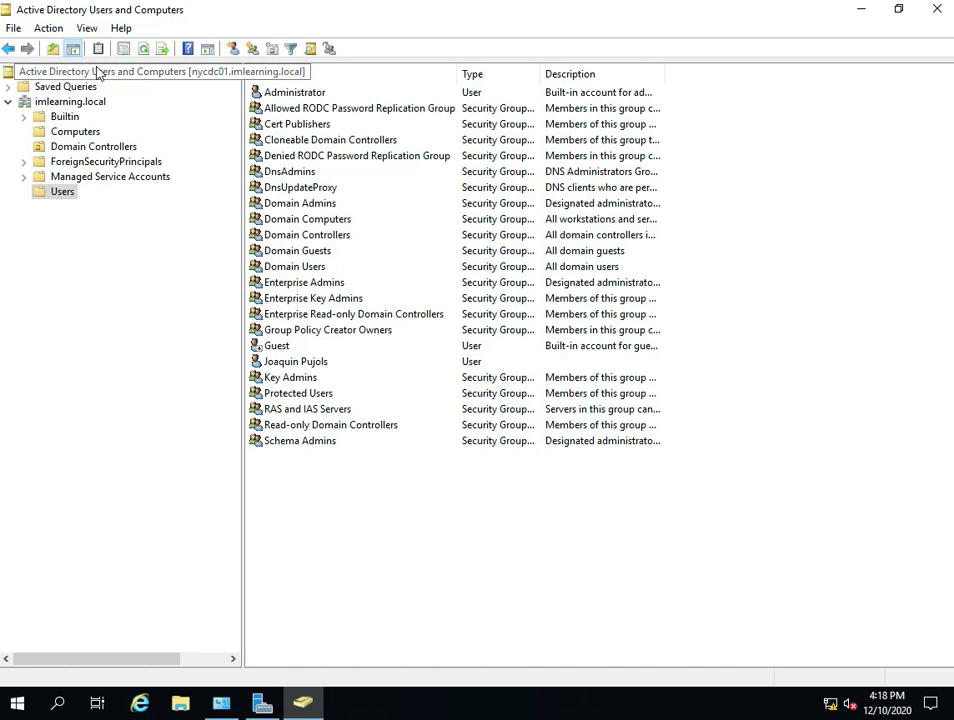
- Search the whole imlearning.local domain for users, contacts and groups whose name matches "pu"
left_click(48, 28)
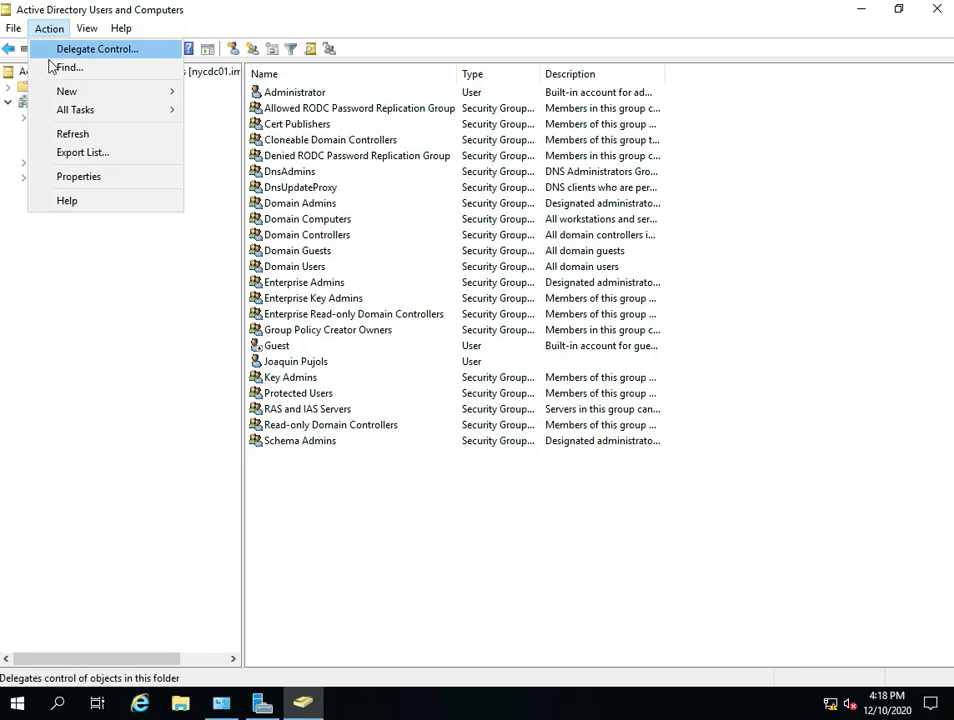
left_click(50, 69)
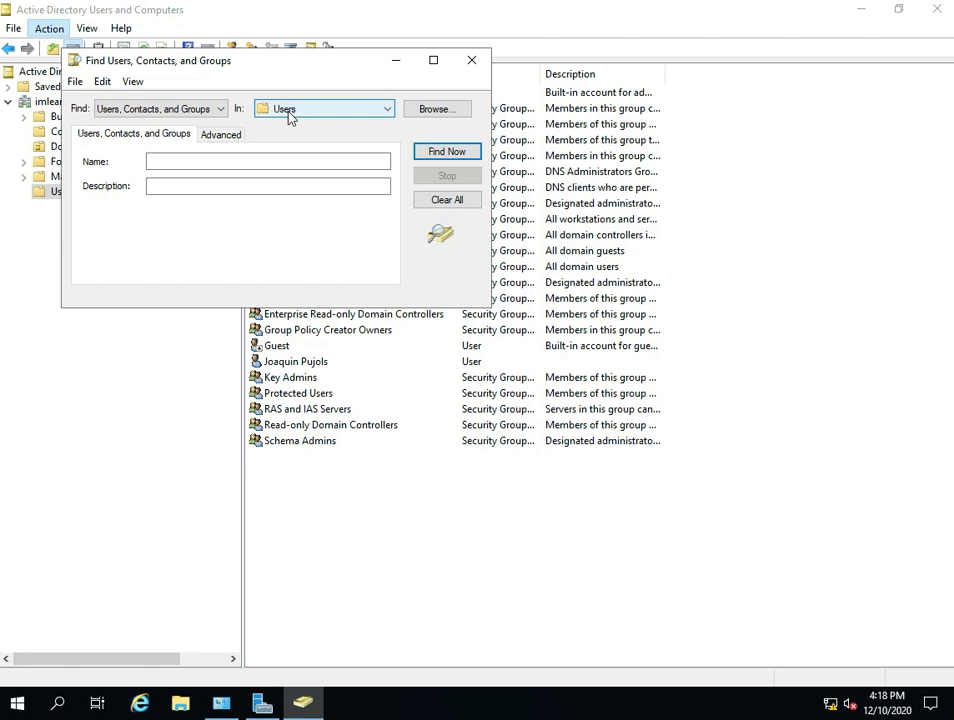
left_click(290, 115)
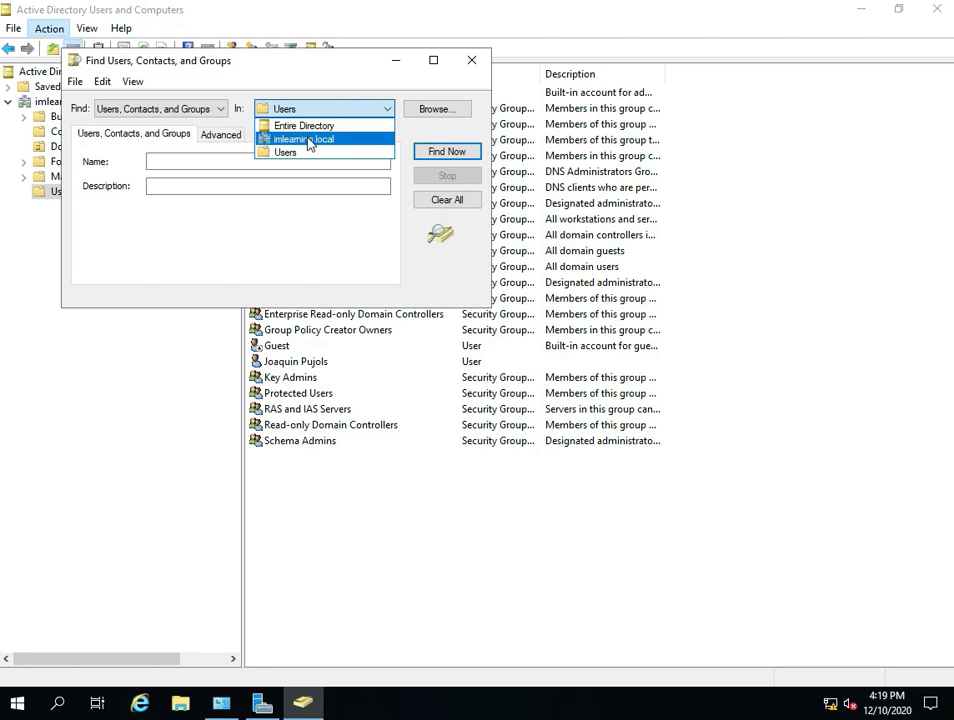
left_click(309, 141)
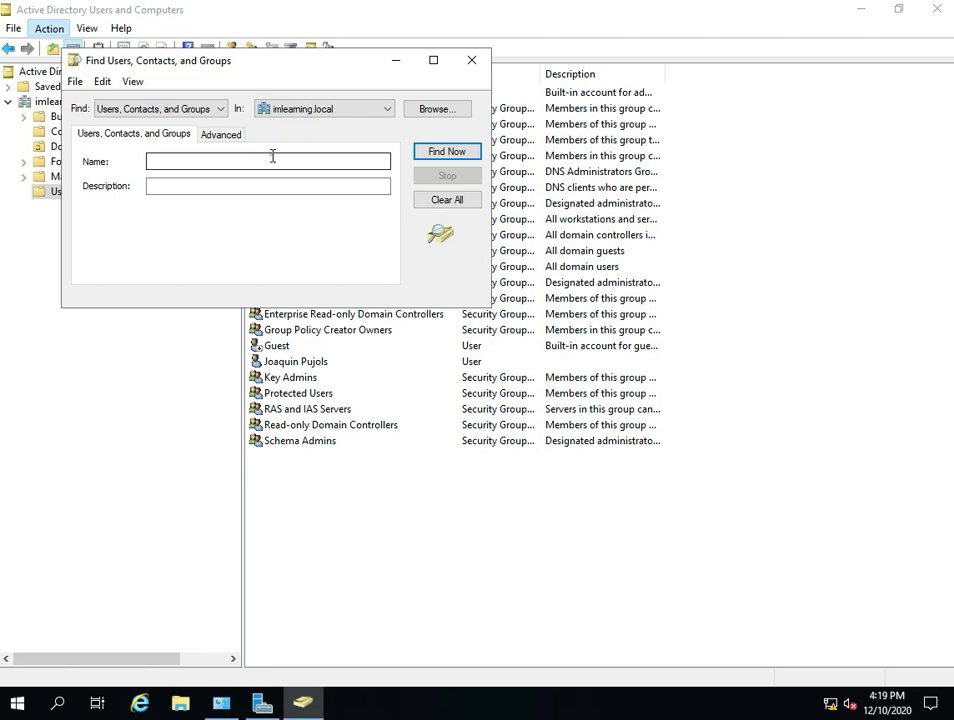
left_click(272, 158)
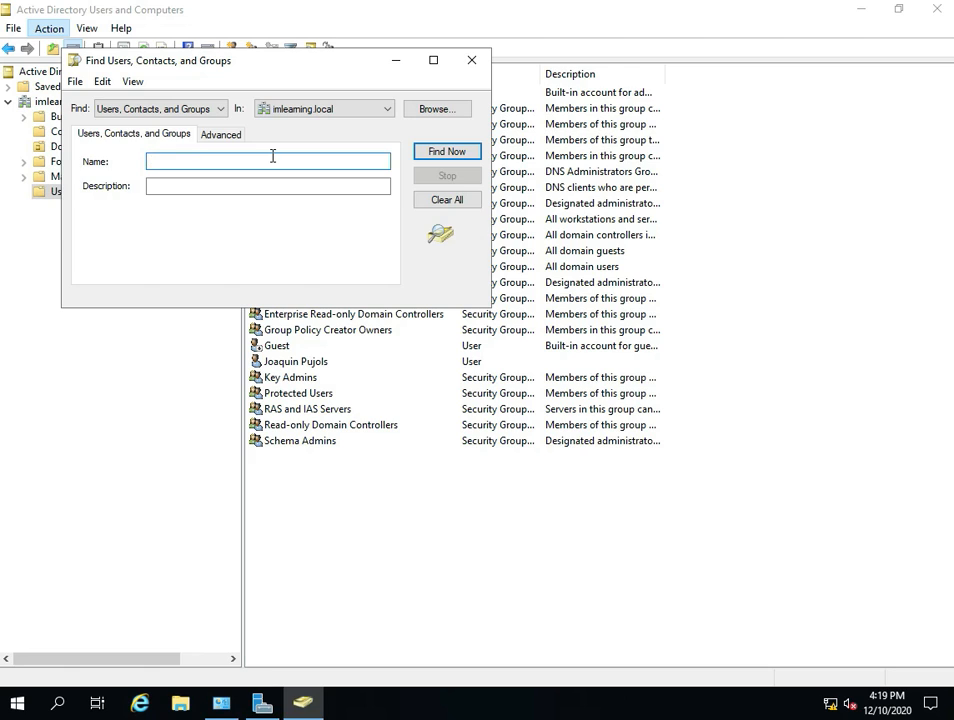
type("pu")
left_click(421, 157)
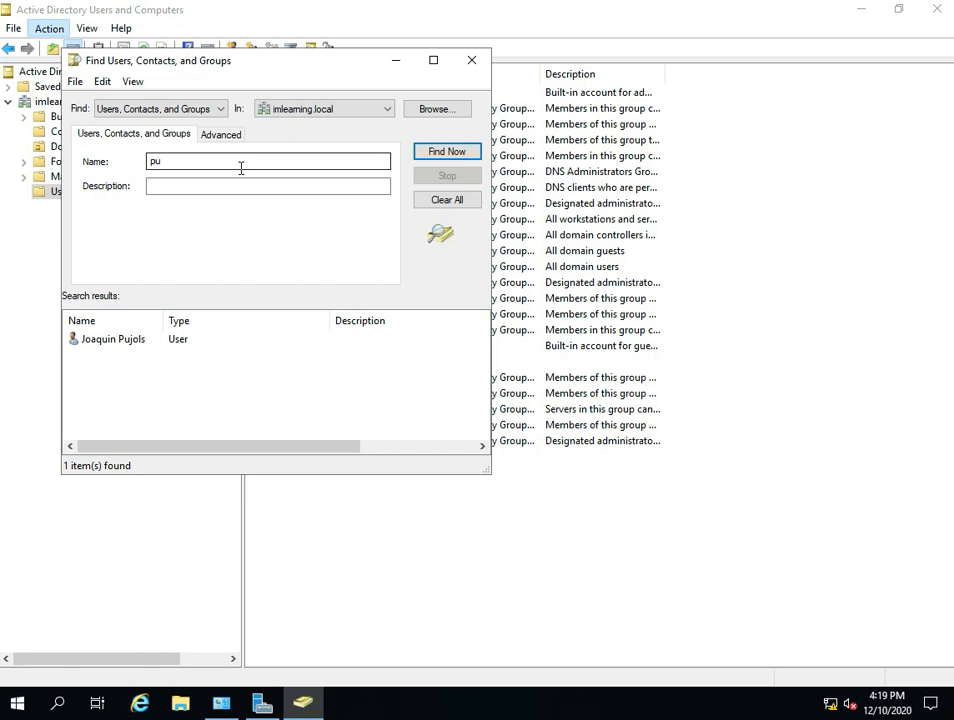
- Open the found user's properties and examine the logon name in the account settings
left_click(137, 344)
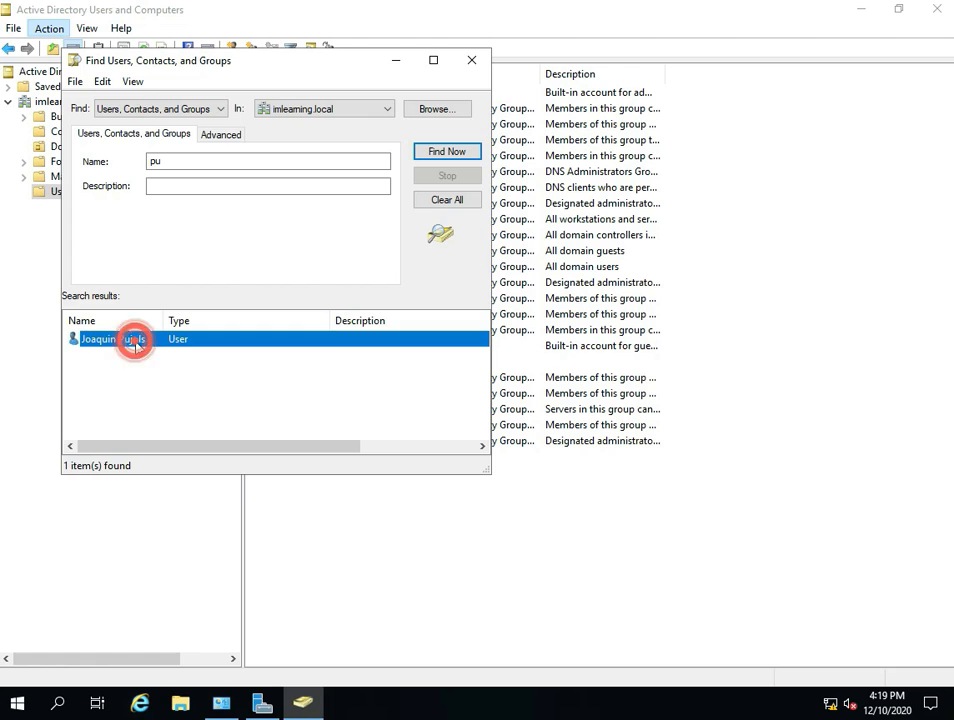
right_click(137, 345)
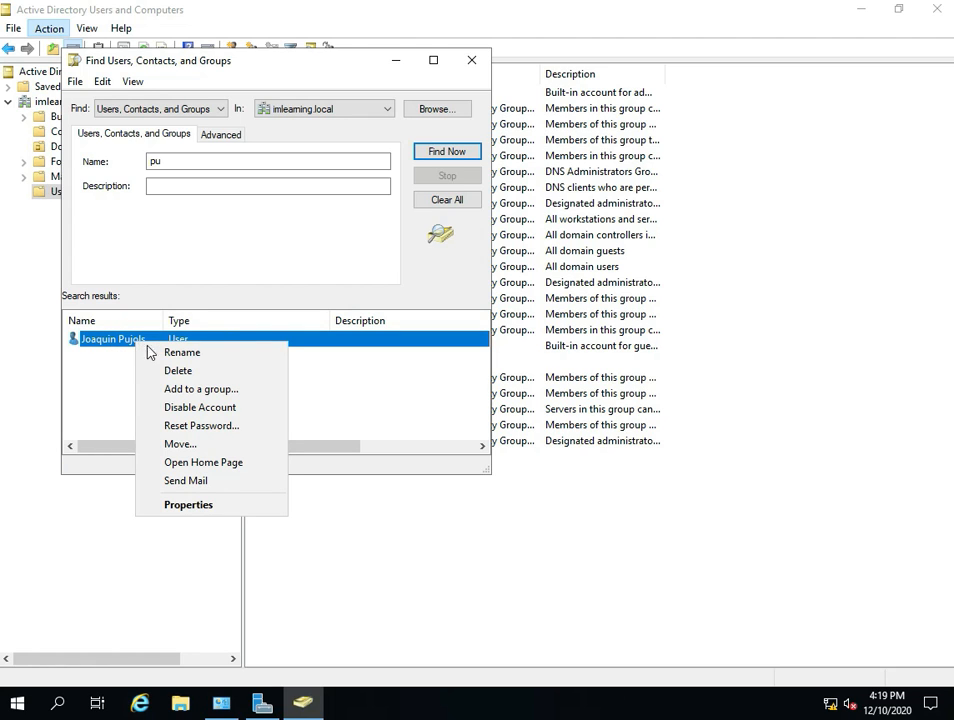
left_click(172, 505)
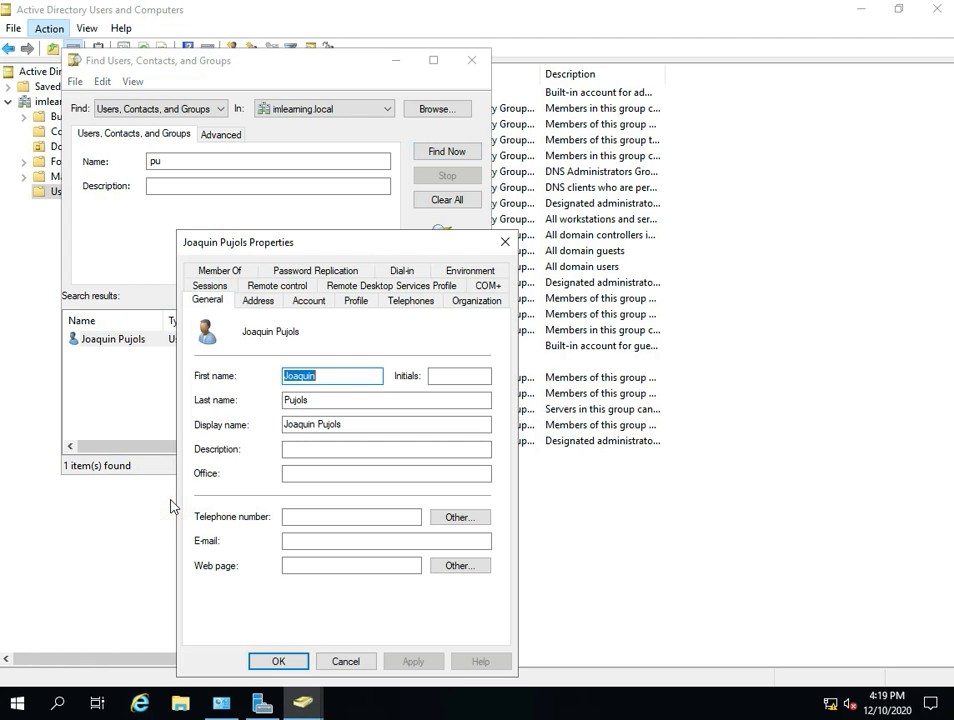
left_click(307, 304)
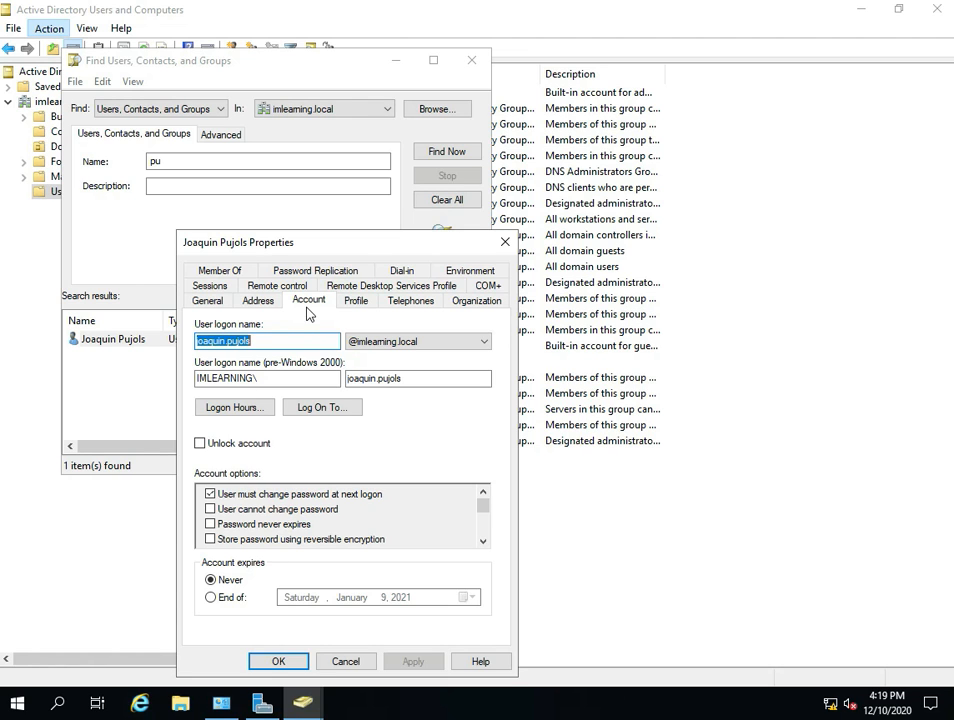
left_click_drag(300, 341, 213, 341)
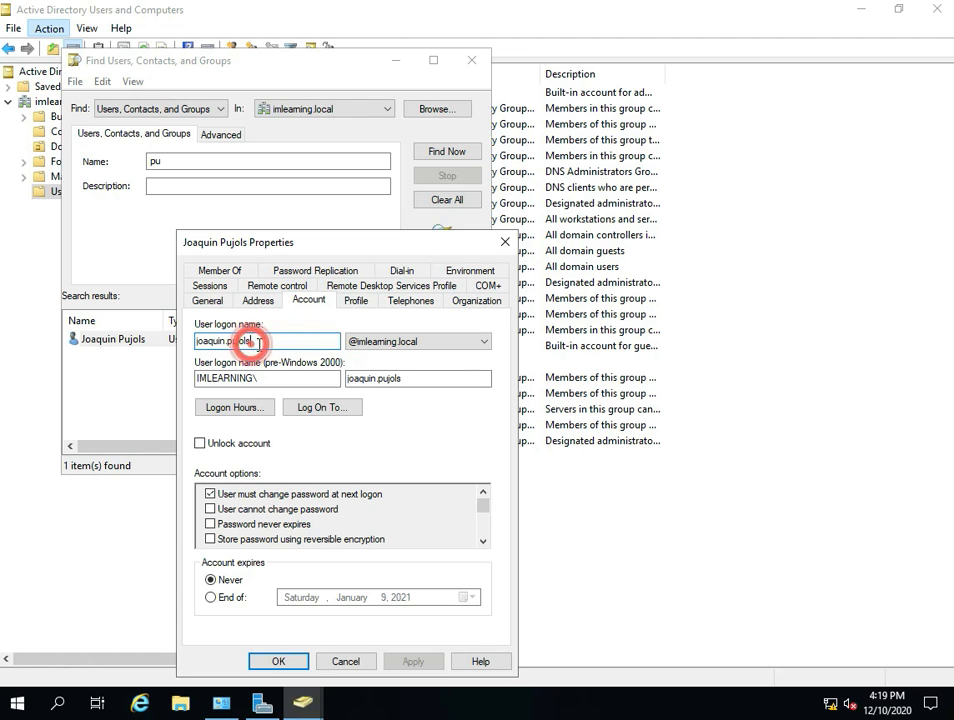